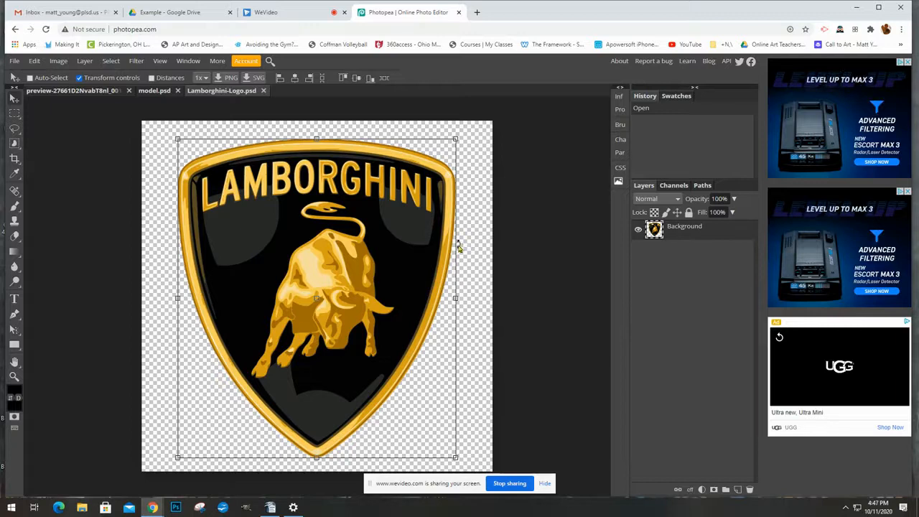
Start a new project from the Letter print preset and name it Collage.
click(15, 63)
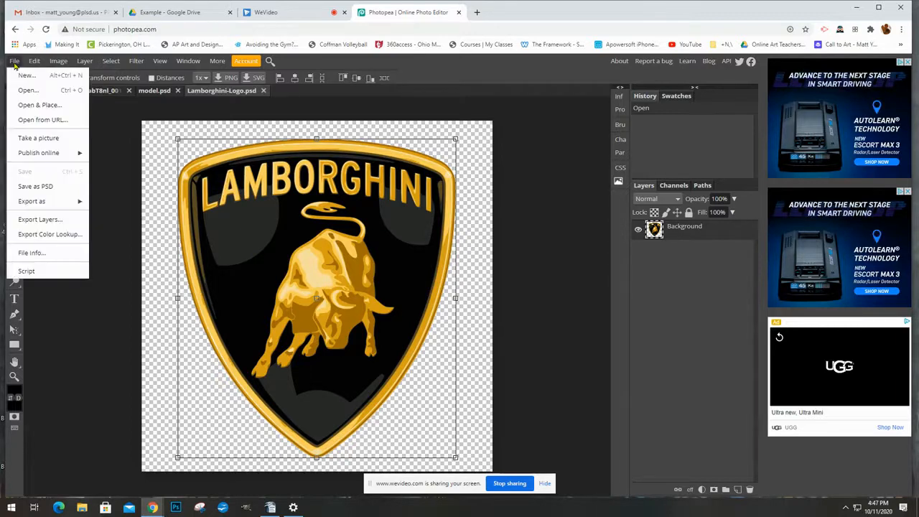
click(30, 75)
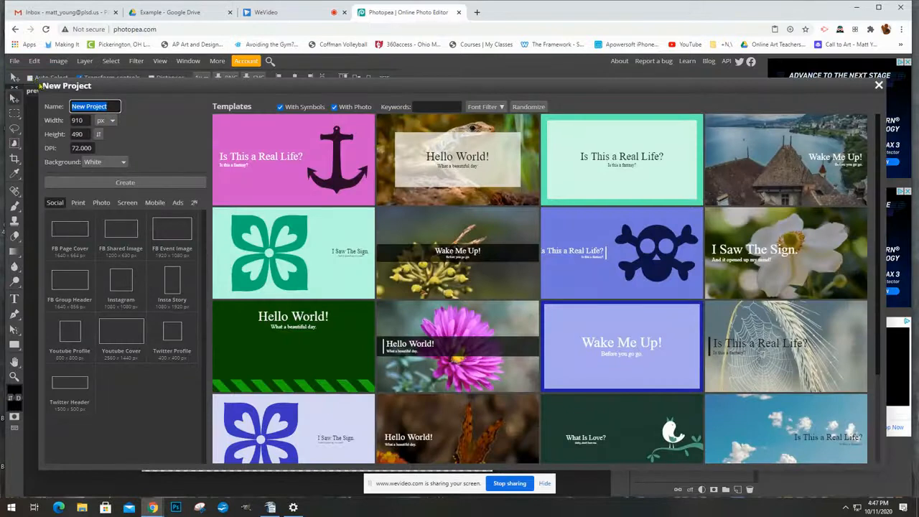
click(80, 205)
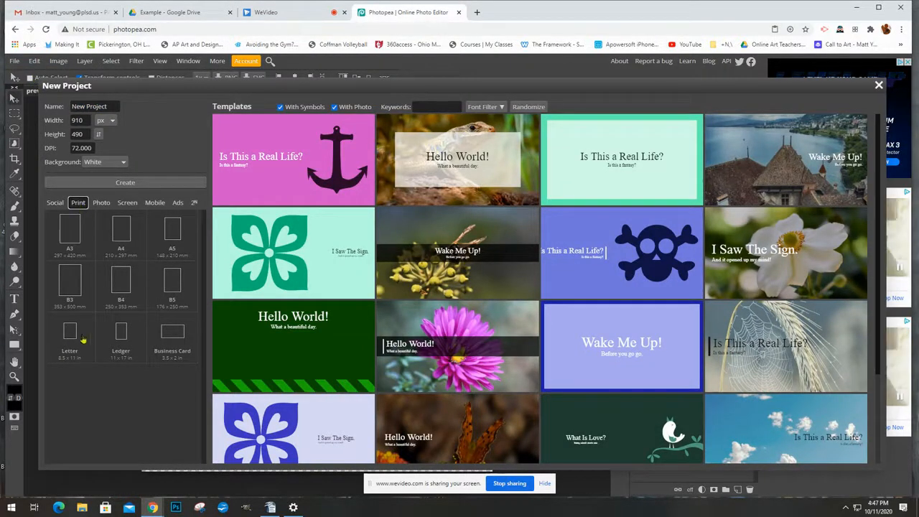
click(73, 337)
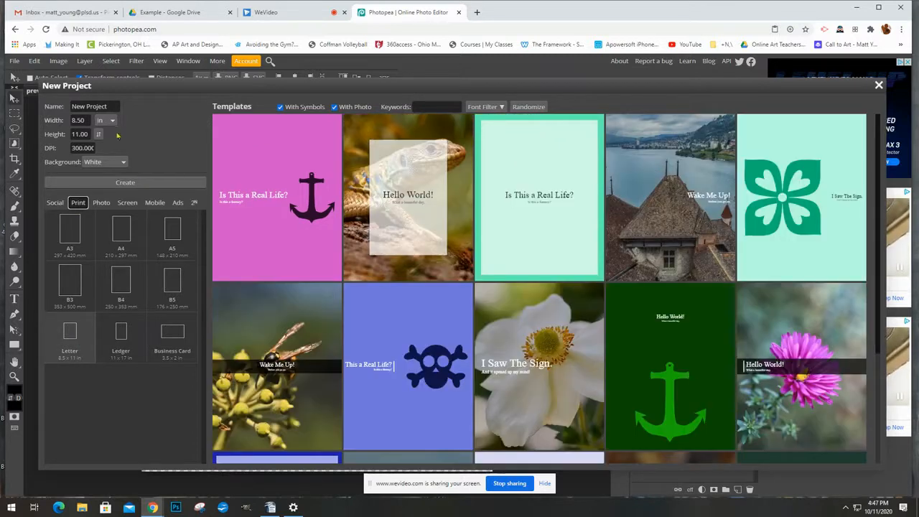
triple_click(113, 107)
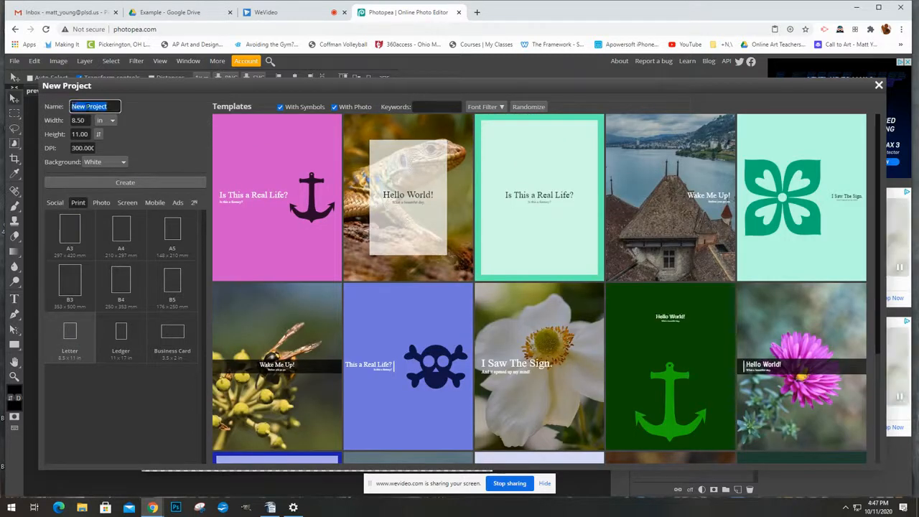
text(Collage)
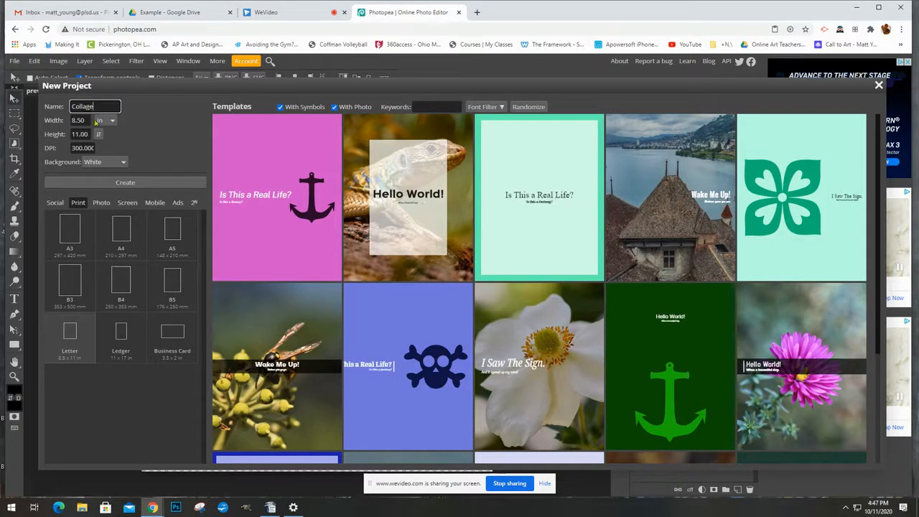
Set the project's width to 11 in and height to 8.5 in, and create it.
click(88, 120)
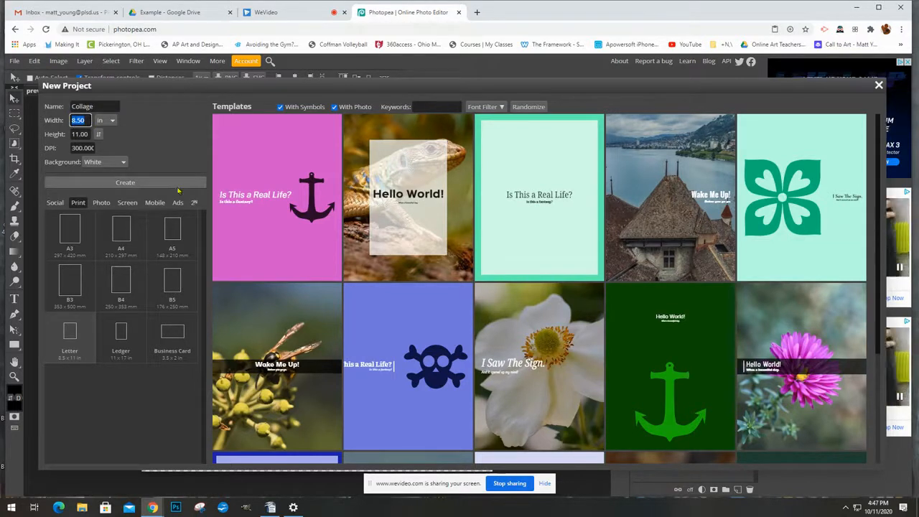
text(11)
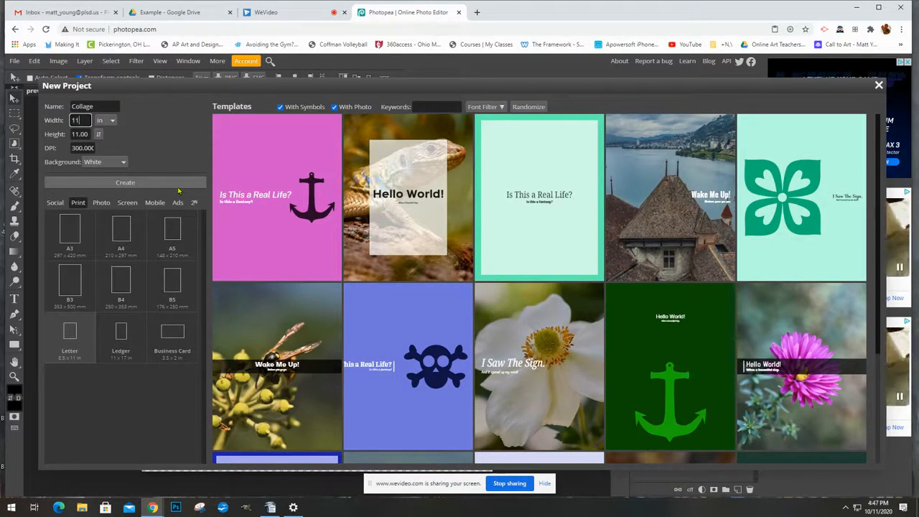
key(Tab)
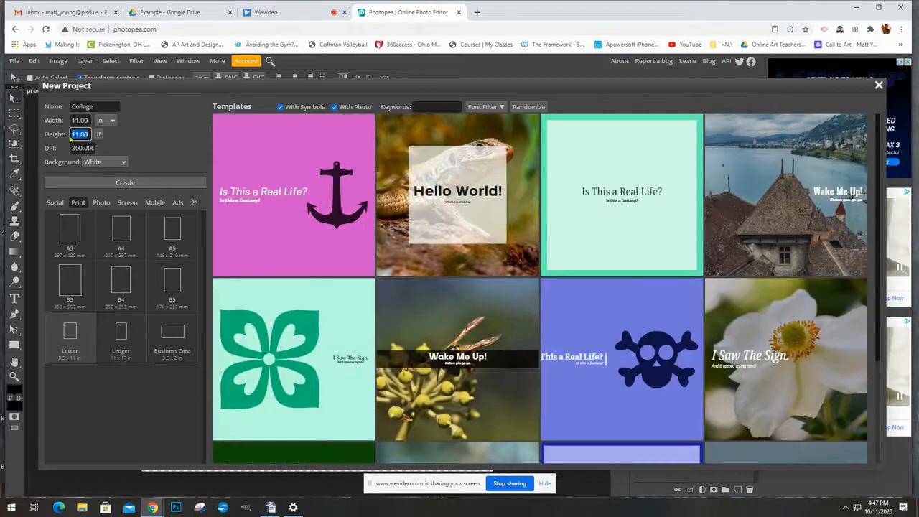
text(8.5)
click(147, 182)
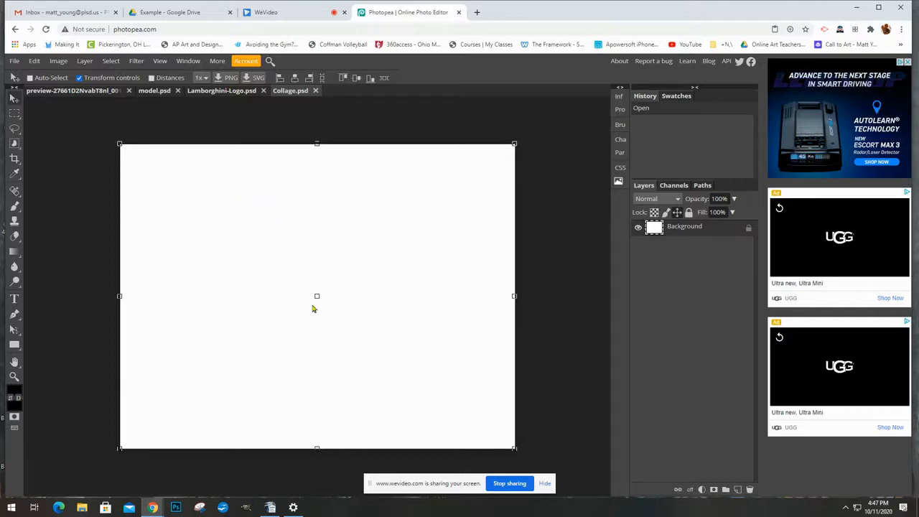
Select a large rectangular area around the glowing centre of the blue starburst image and copy it.
click(75, 92)
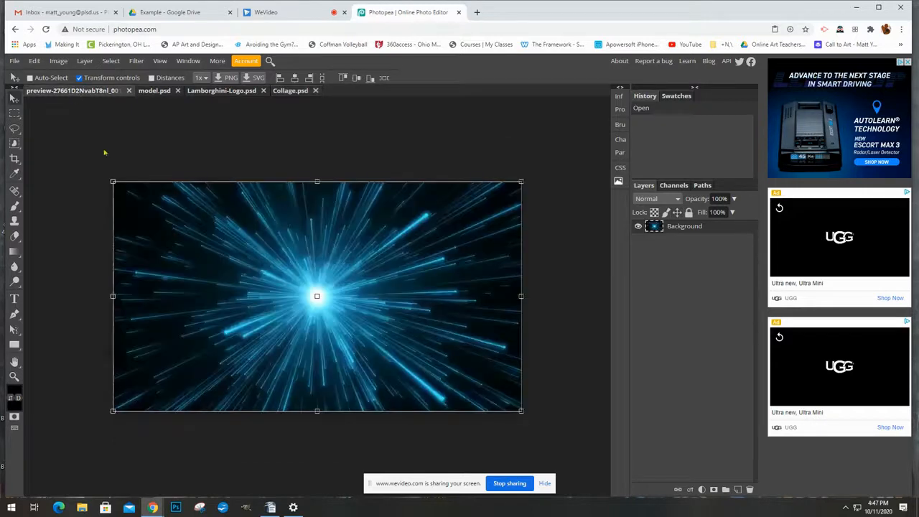
click(14, 114)
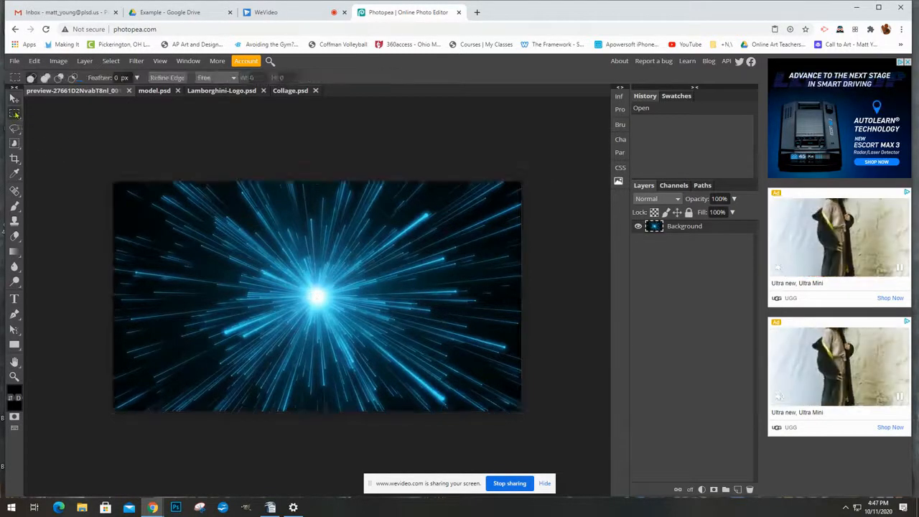
drag(170, 219, 460, 372)
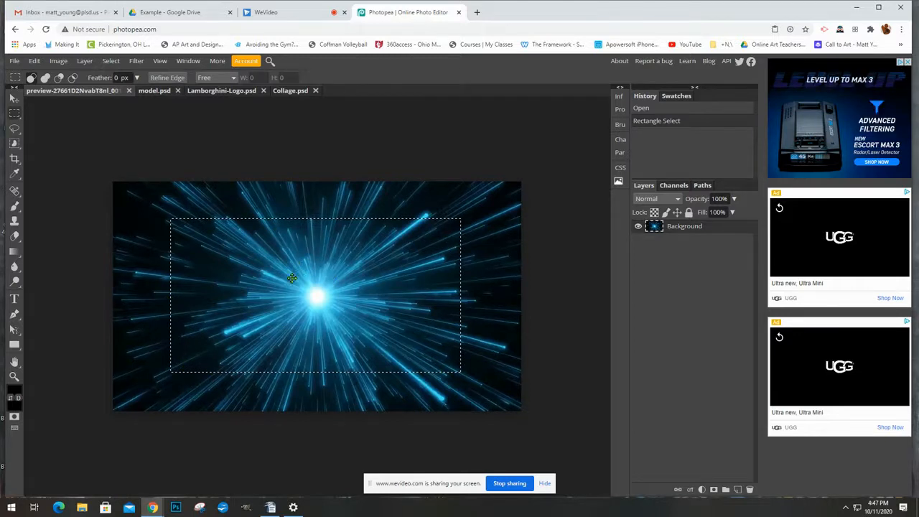
click(33, 61)
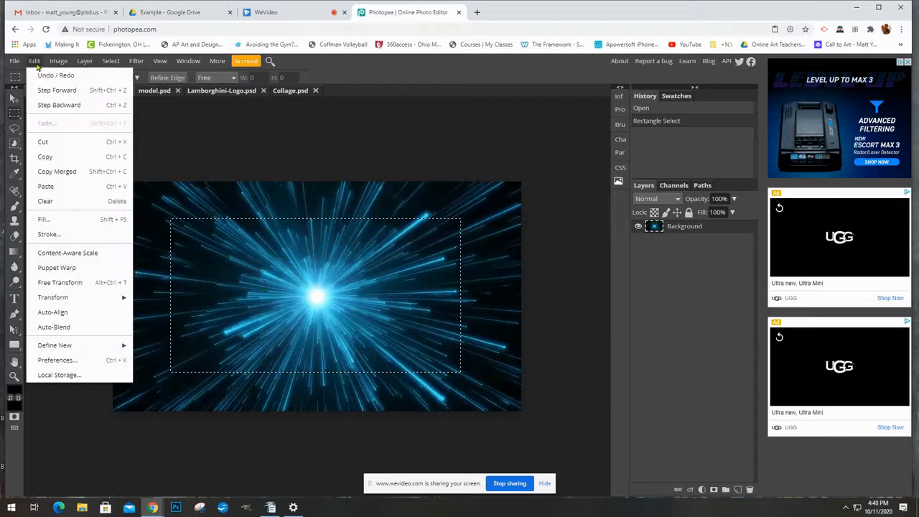
click(53, 155)
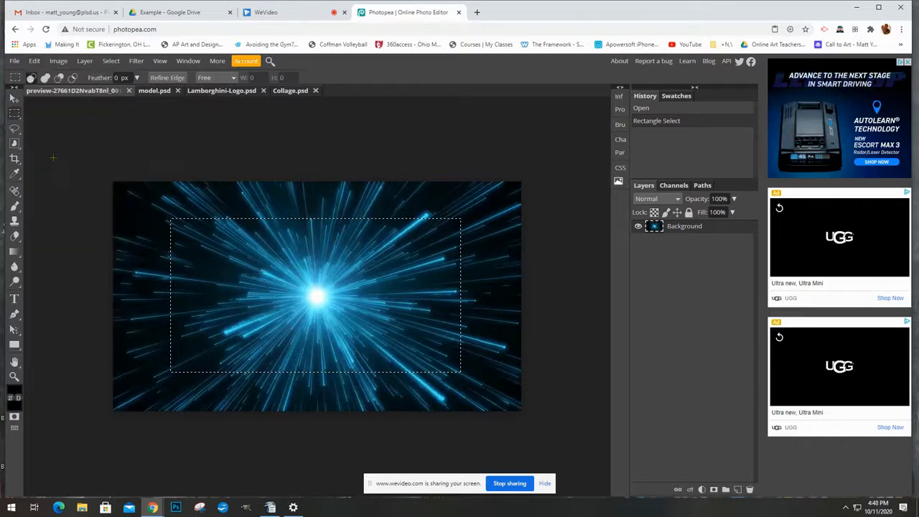
Paste the copied starburst area into Collage.psd.
click(291, 92)
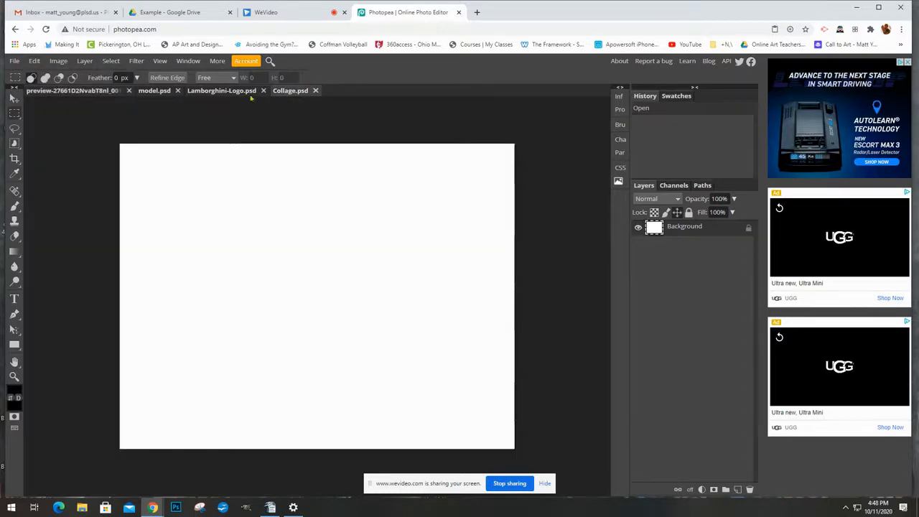
click(35, 61)
click(53, 187)
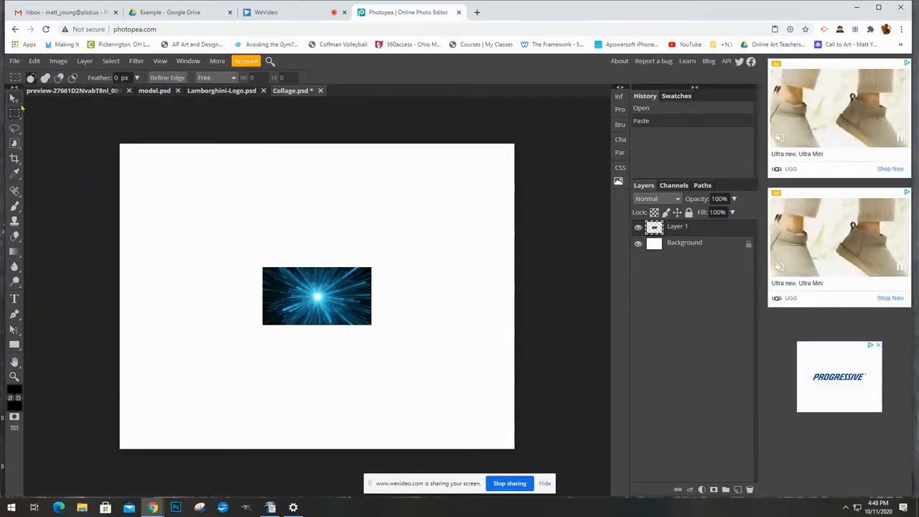
Scale the pasted starburst to about 438% width and 551% height and centre it so it covers the whole canvas.
click(14, 99)
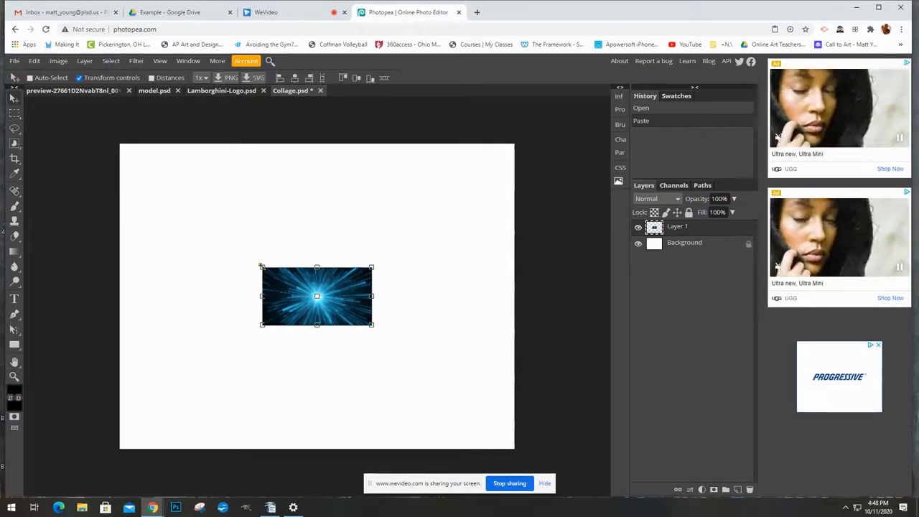
drag(261, 266, 90, 137)
drag(373, 328, 567, 457)
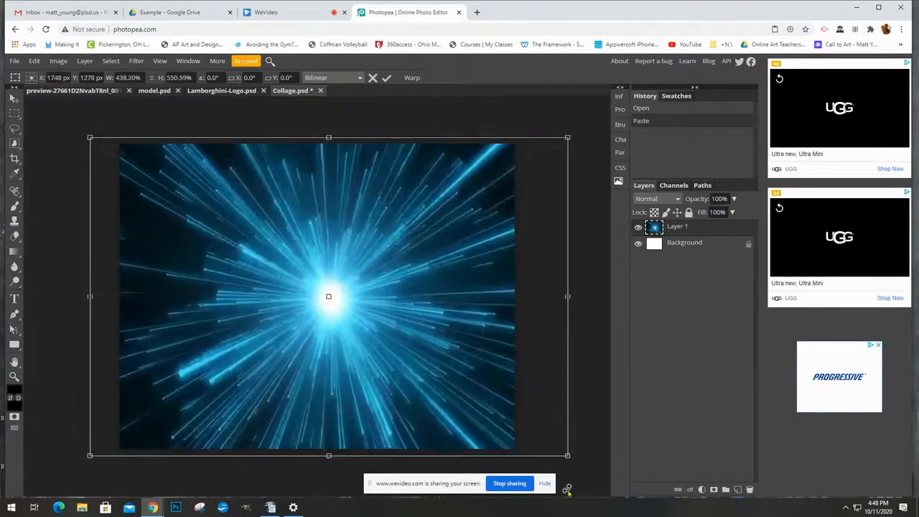
drag(444, 319, 429, 318)
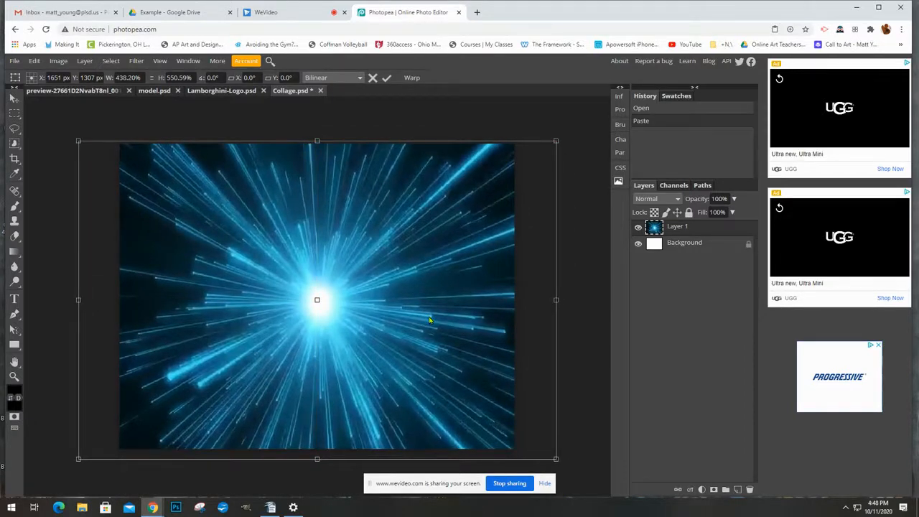
click(387, 78)
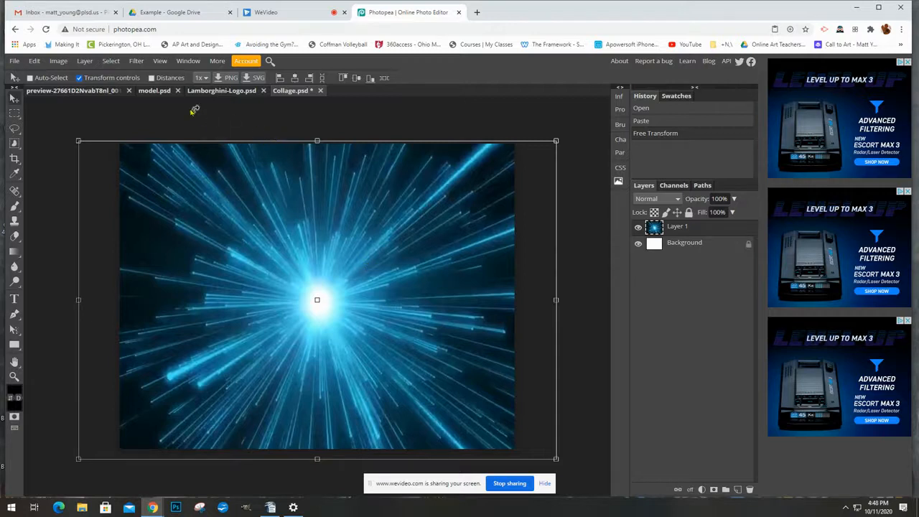
Select the man in model.psd with the Quick Selection tool in add mode.
click(153, 91)
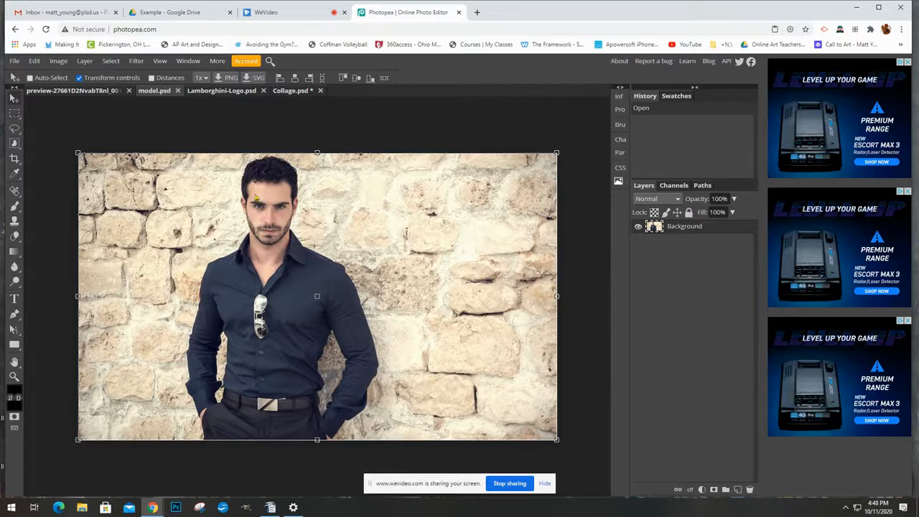
right_click(14, 129)
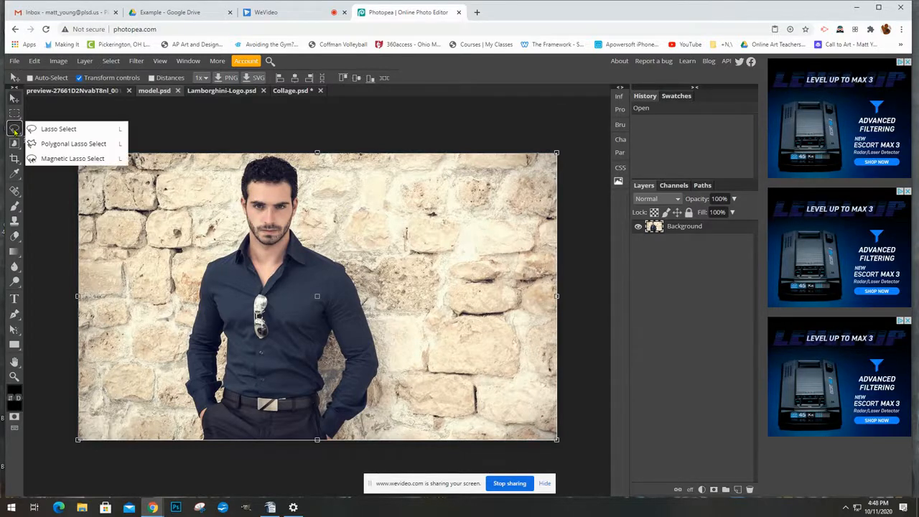
click(14, 129)
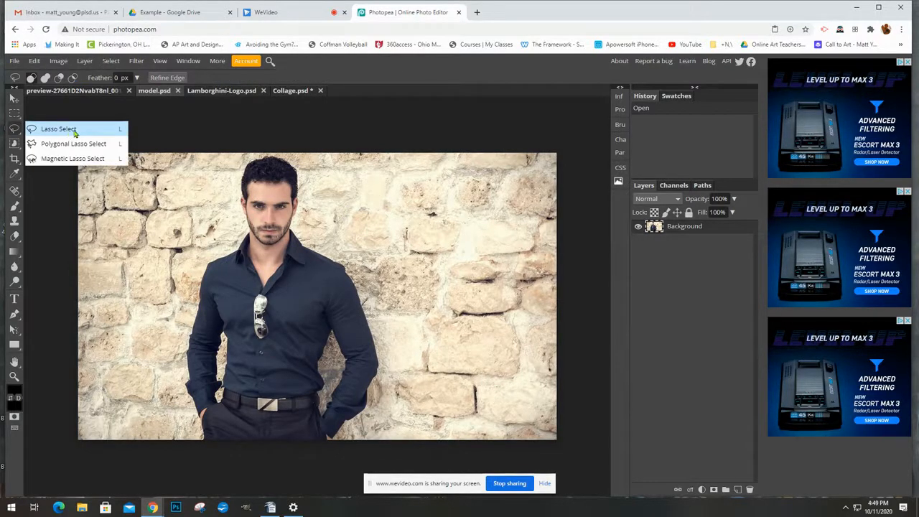
click(31, 131)
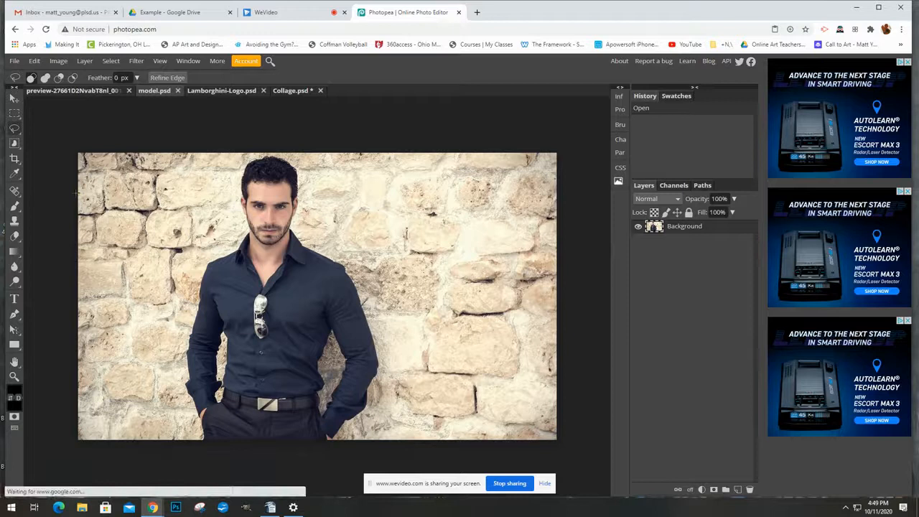
right_click(15, 143)
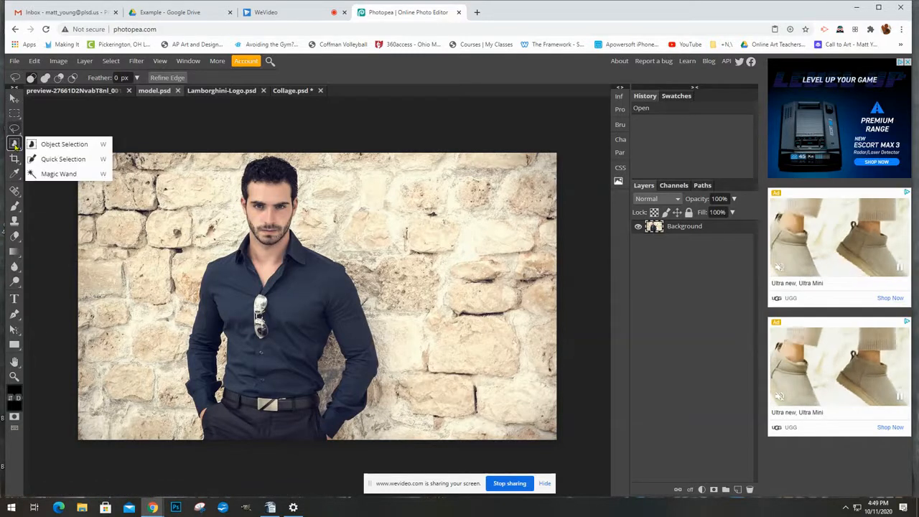
click(63, 164)
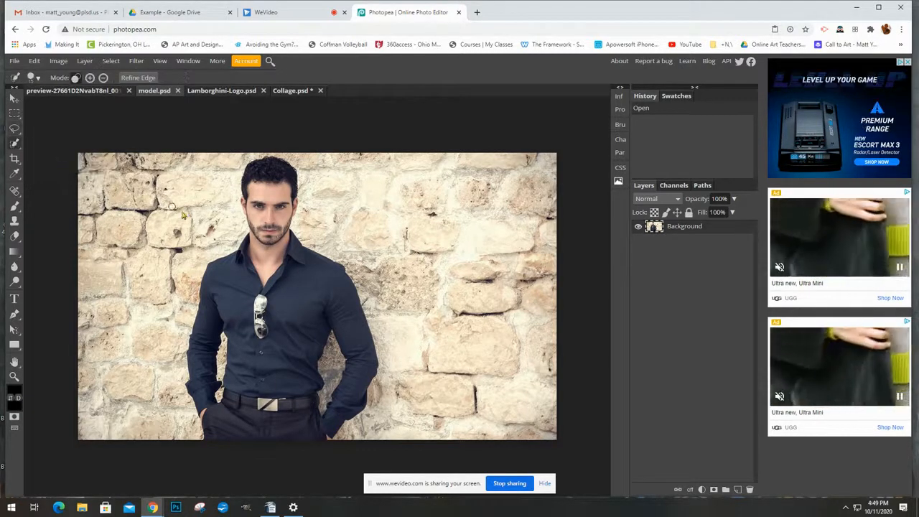
click(90, 77)
drag(267, 239, 256, 216)
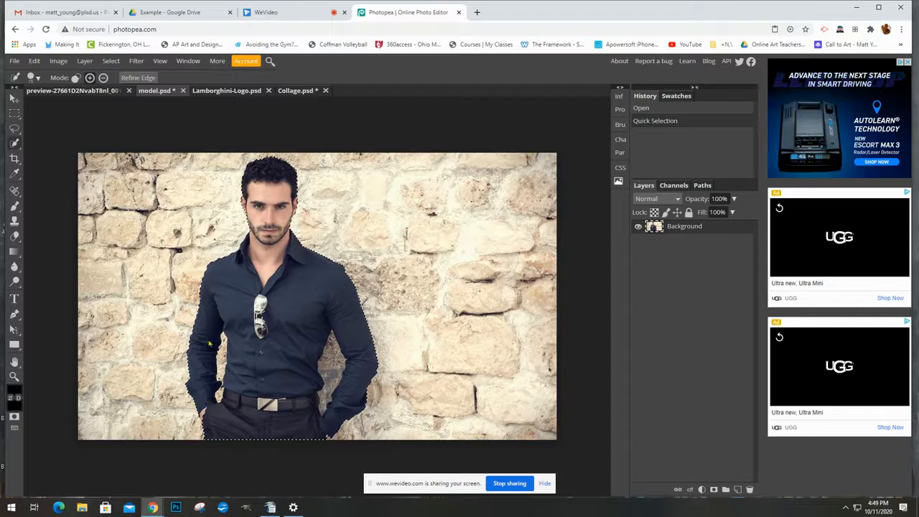
Extend the selection to the man's hand beside the trouser pocket, undoing the stray addition at his ear.
click(246, 213)
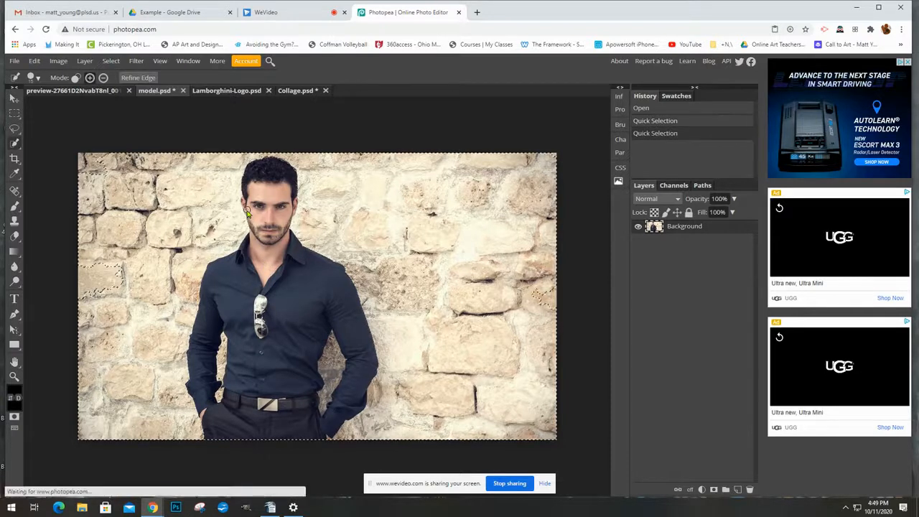
key(ctrl+z)
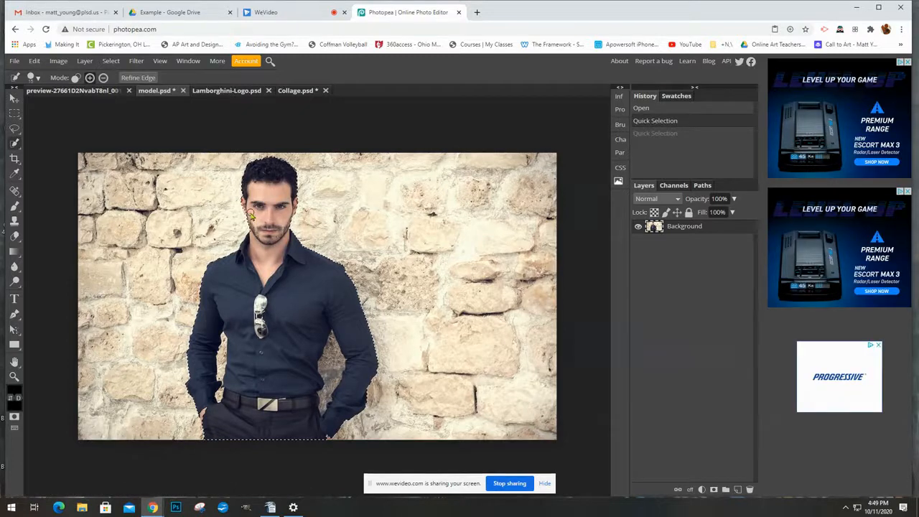
click(203, 417)
key(ctrl+z)
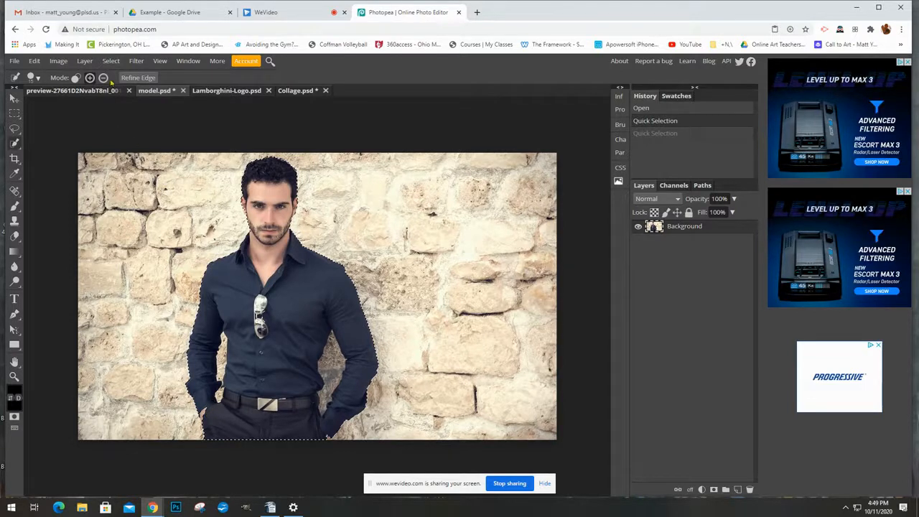
key(ctrl+shift+z)
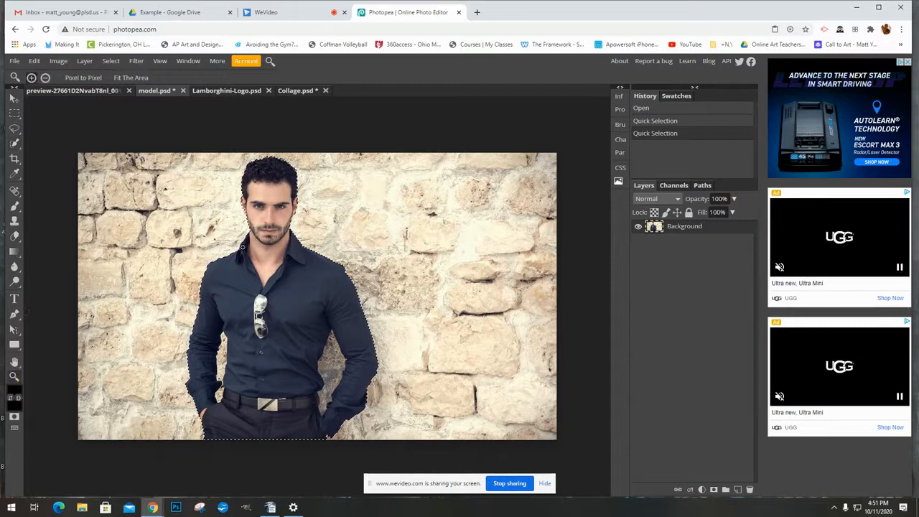
Try to add the skin below the man's ear to the selection with a smaller Quick Selection brush, and undo the addition.
click(238, 217)
click(243, 200)
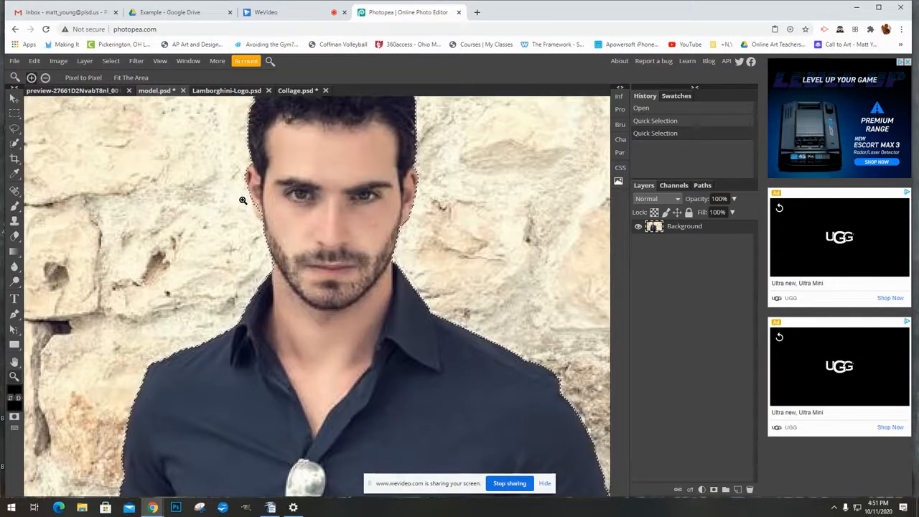
click(243, 200)
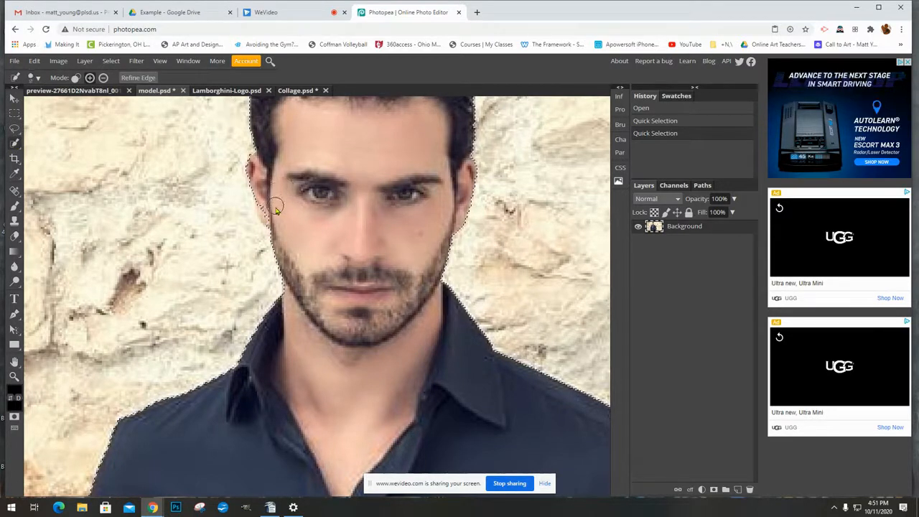
click(267, 219)
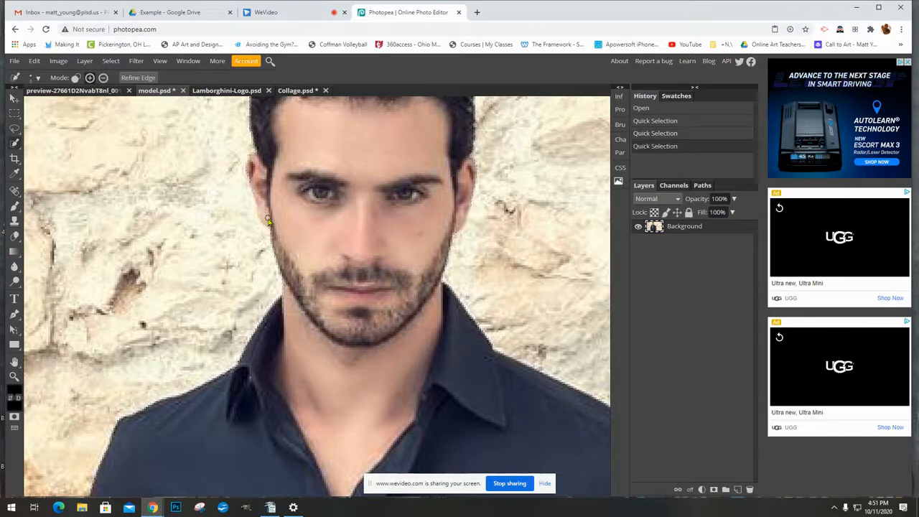
key(ctrl+z)
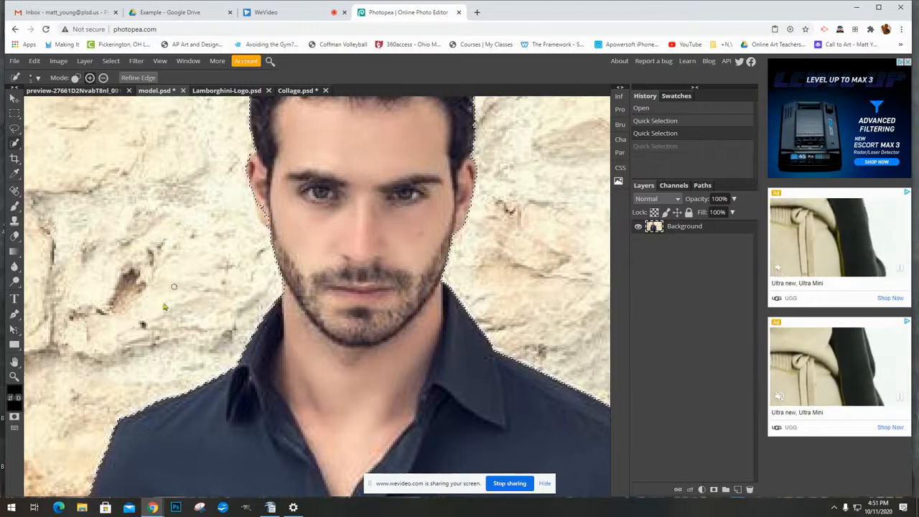
click(14, 376)
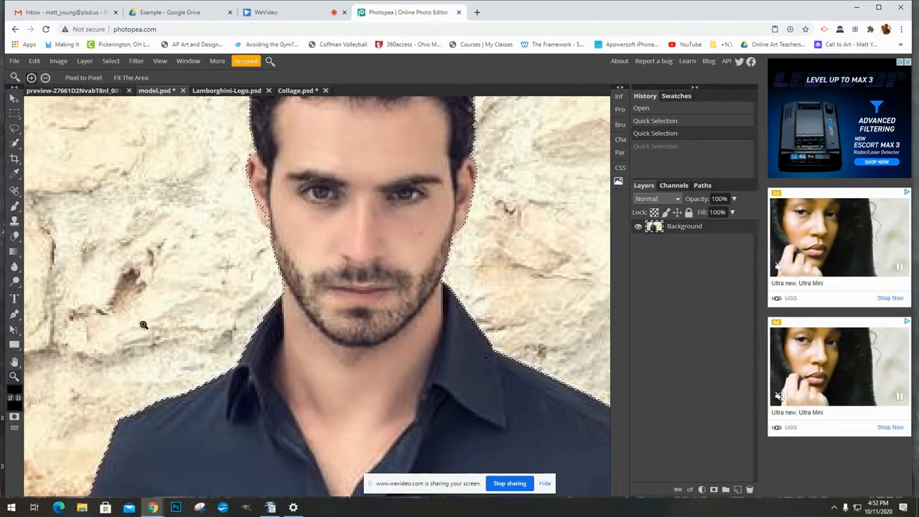
scroll(147, 323, down, 3)
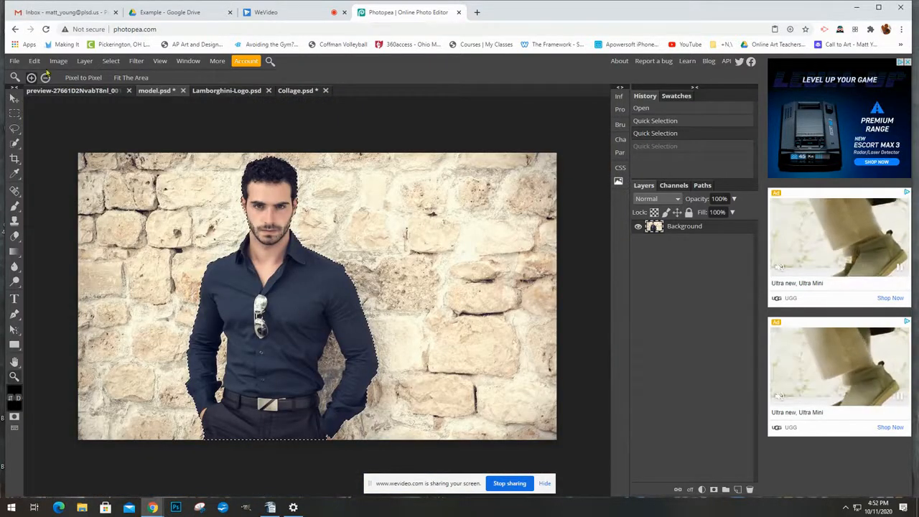
Copy the selected man from model.psd and paste him into Collage.psd.
click(33, 61)
click(55, 163)
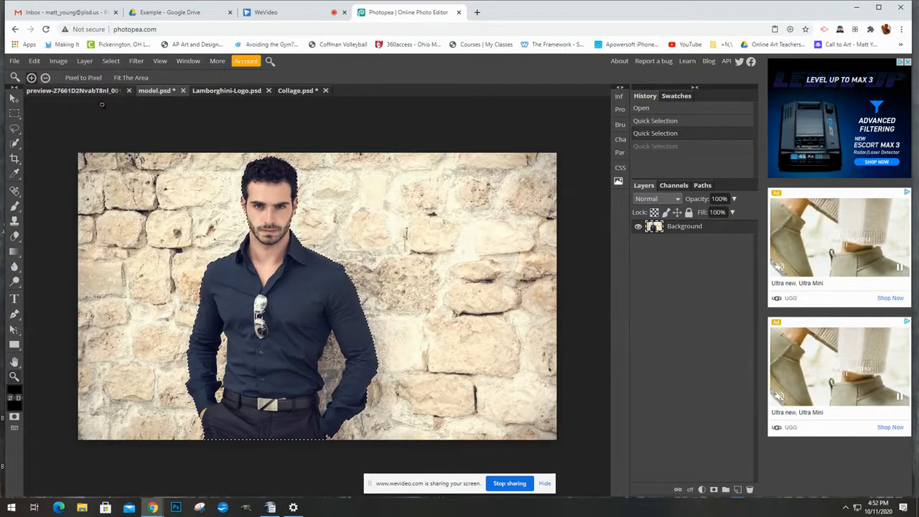
click(294, 95)
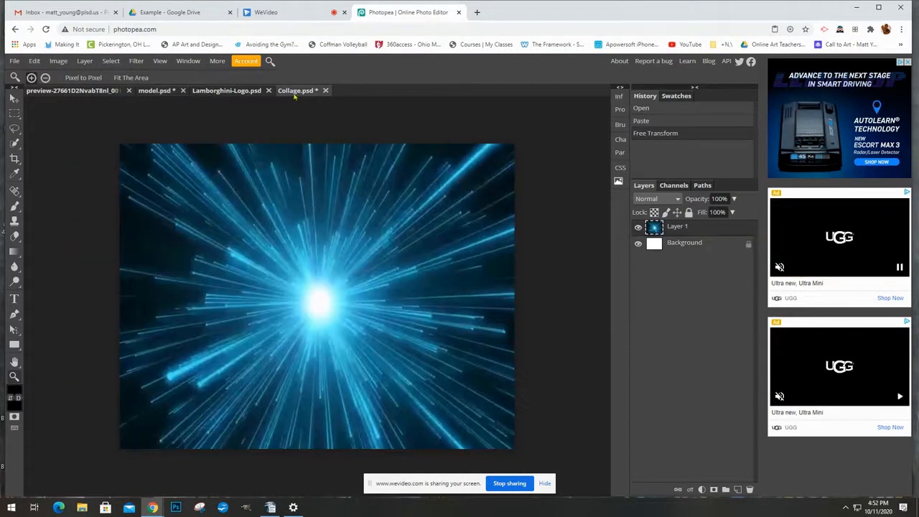
click(40, 60)
click(57, 185)
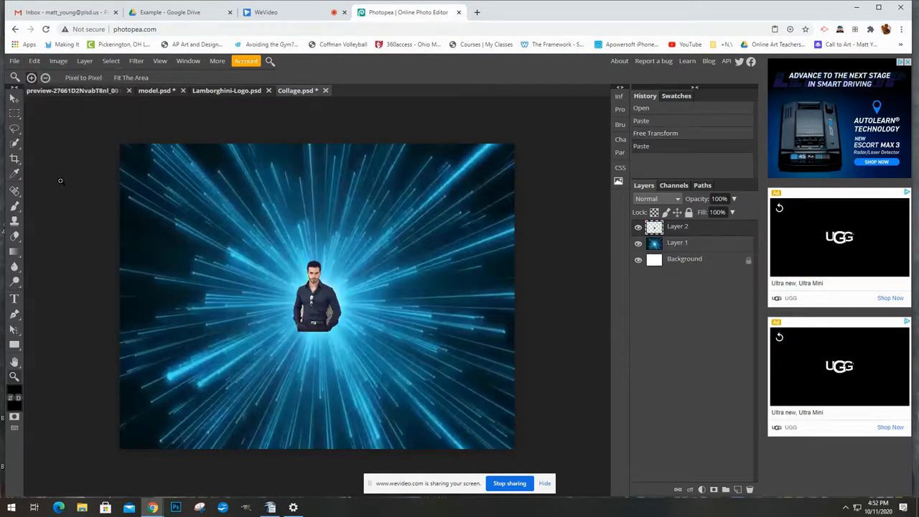
Scale the pasted man to about 298% and place him at the bottom centre, his lower edge running just past the canvas.
click(14, 99)
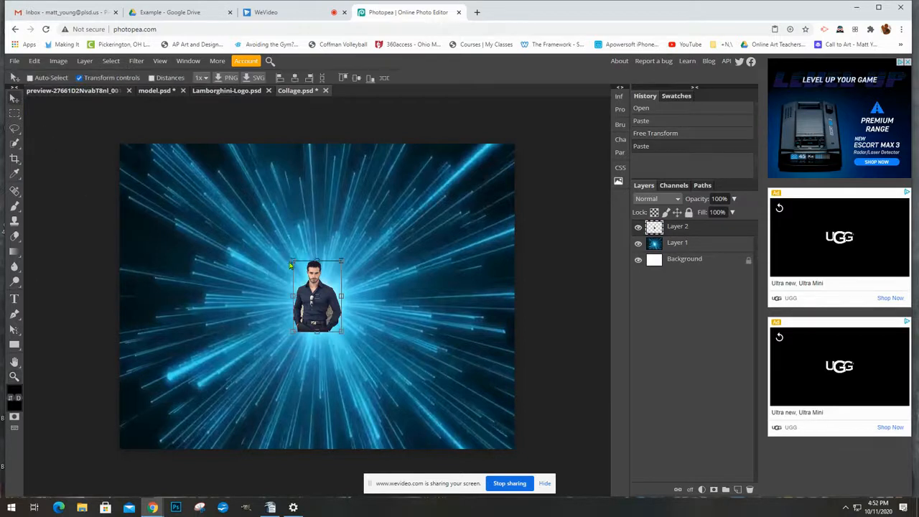
drag(292, 258, 244, 214)
drag(334, 321, 332, 290)
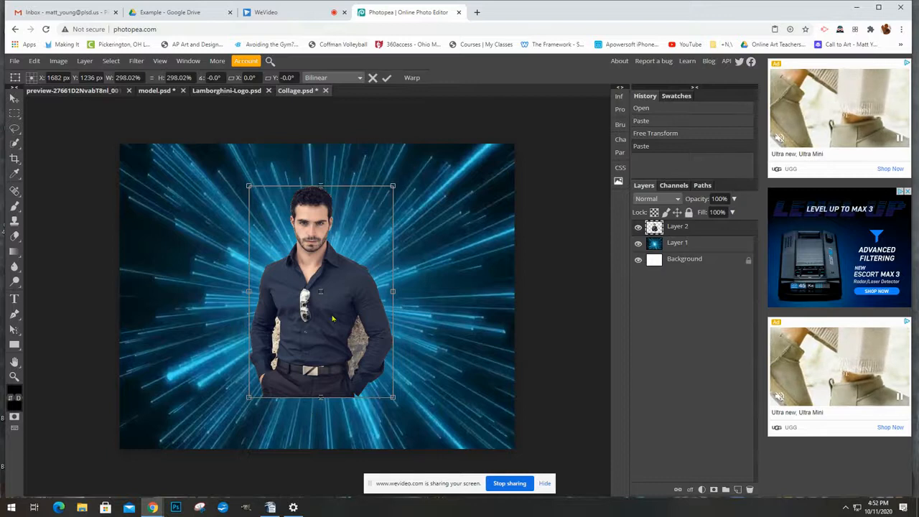
drag(332, 321, 336, 380)
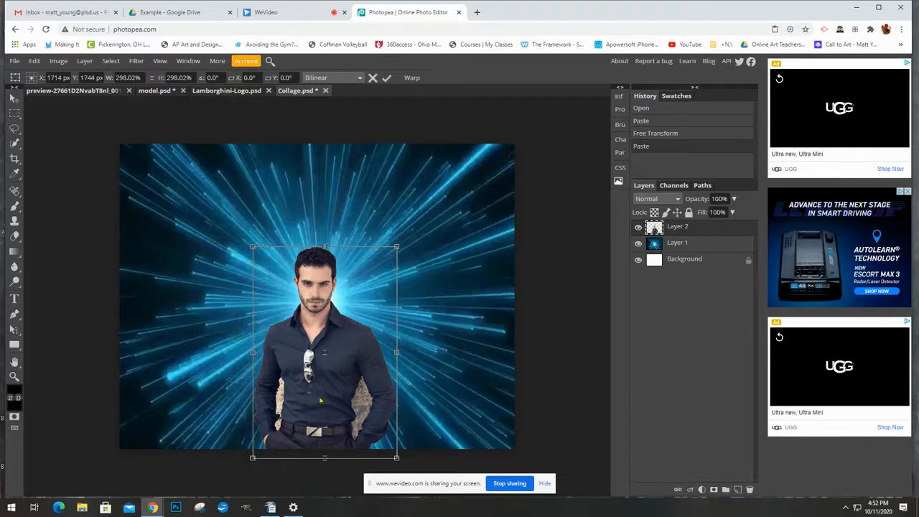
drag(330, 389, 325, 408)
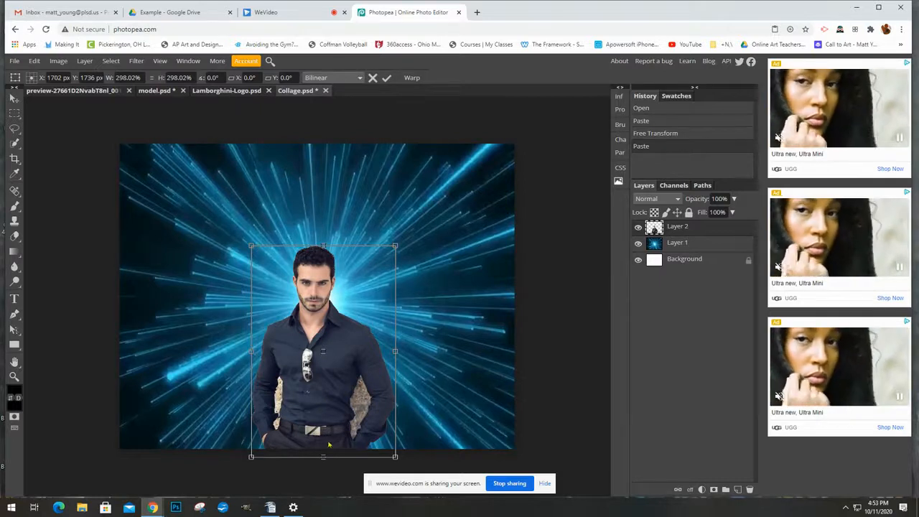
key(Return)
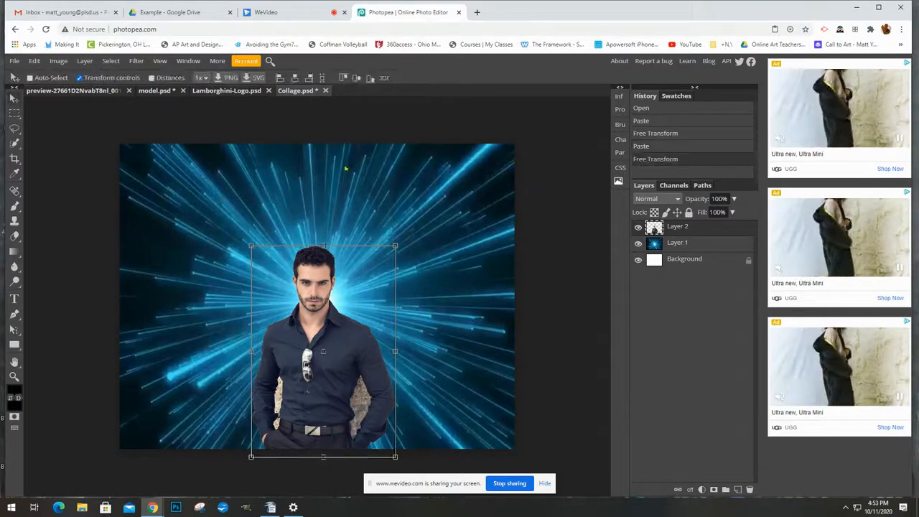
Select the shield in Lamborghini-Logo.psd by selecting the transparent surroundings with the Magic Wand and inverting the selection.
click(227, 91)
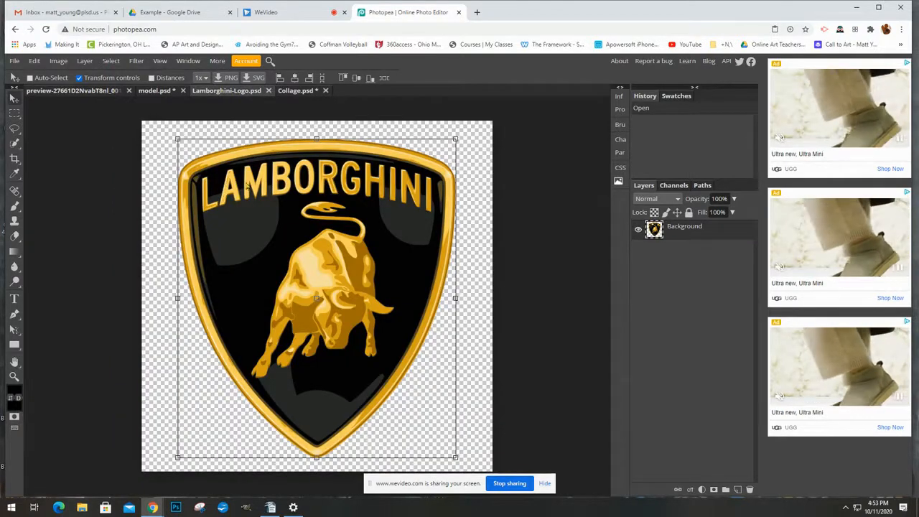
right_click(15, 144)
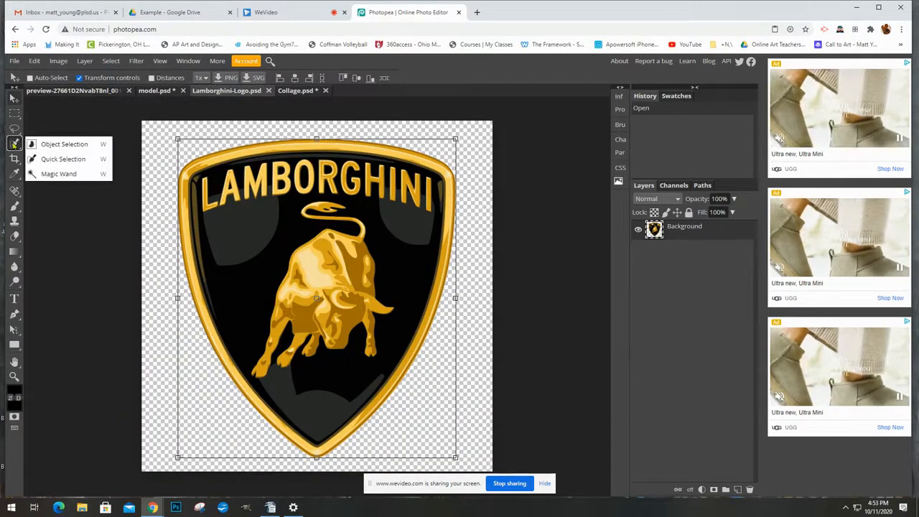
click(59, 174)
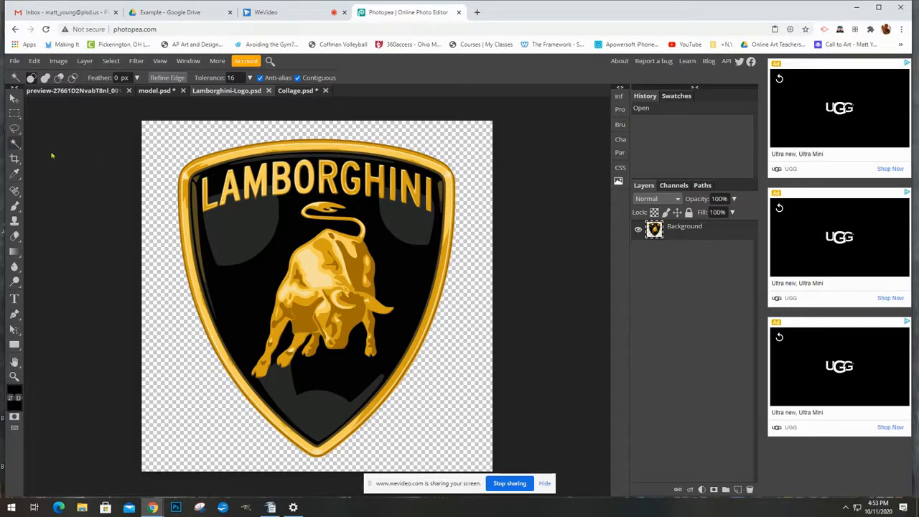
click(147, 157)
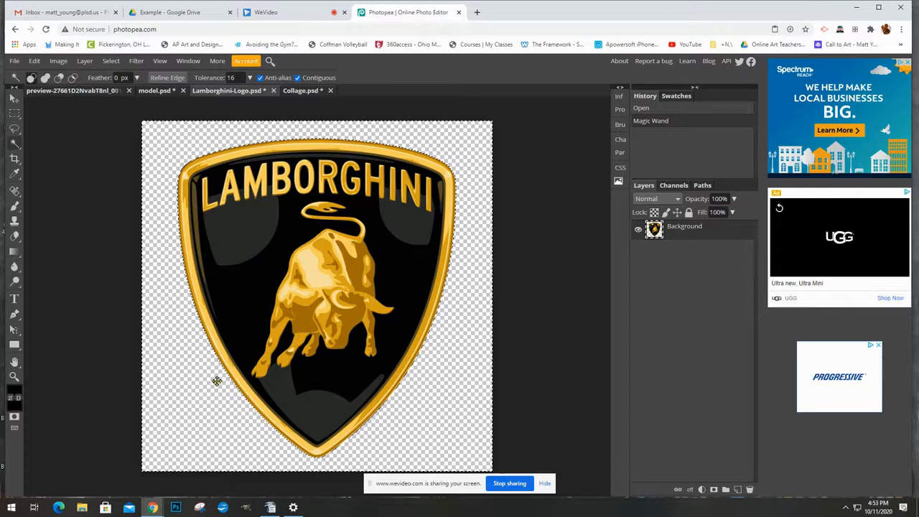
click(110, 62)
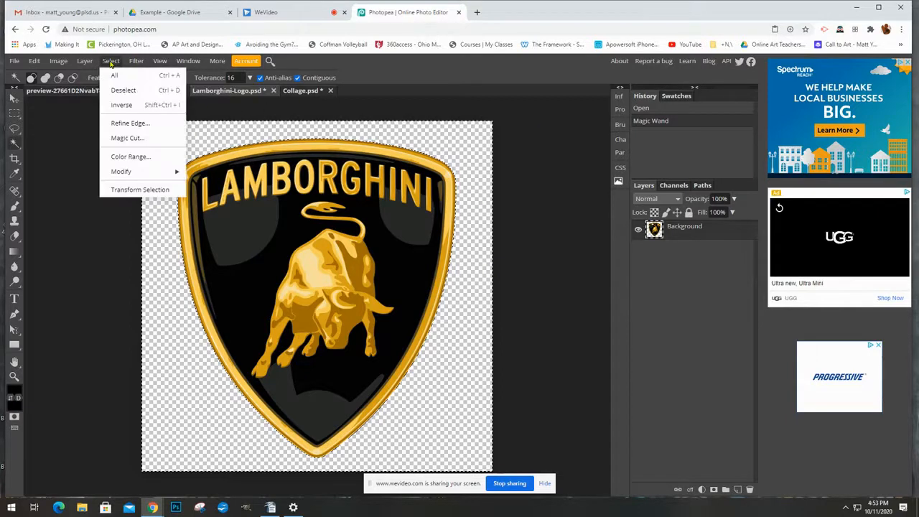
click(122, 106)
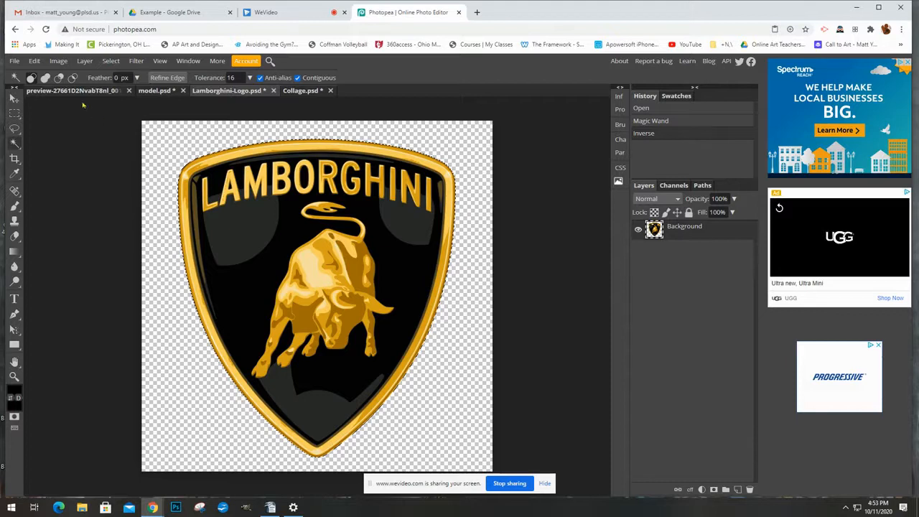
Copy the selected shield into Collage.psd and move it to the upper-left corner of the canvas.
click(33, 63)
click(53, 156)
click(300, 91)
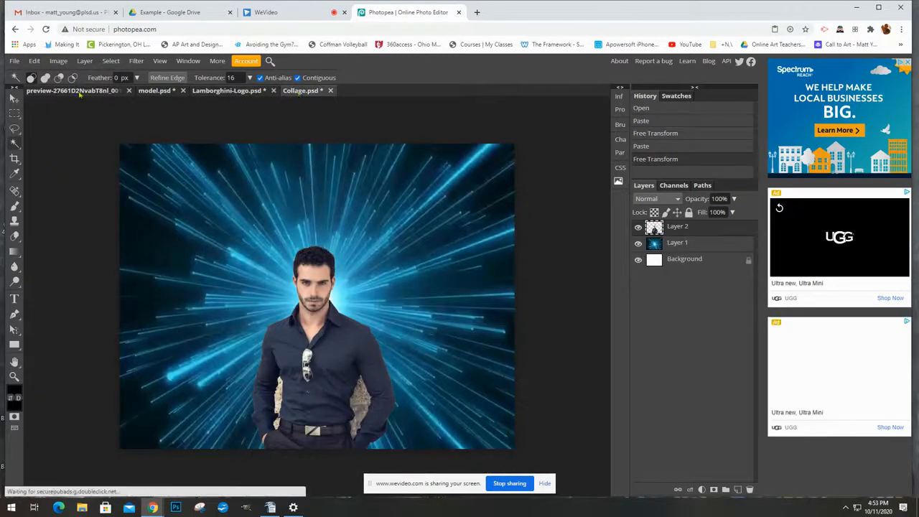
click(34, 61)
click(46, 185)
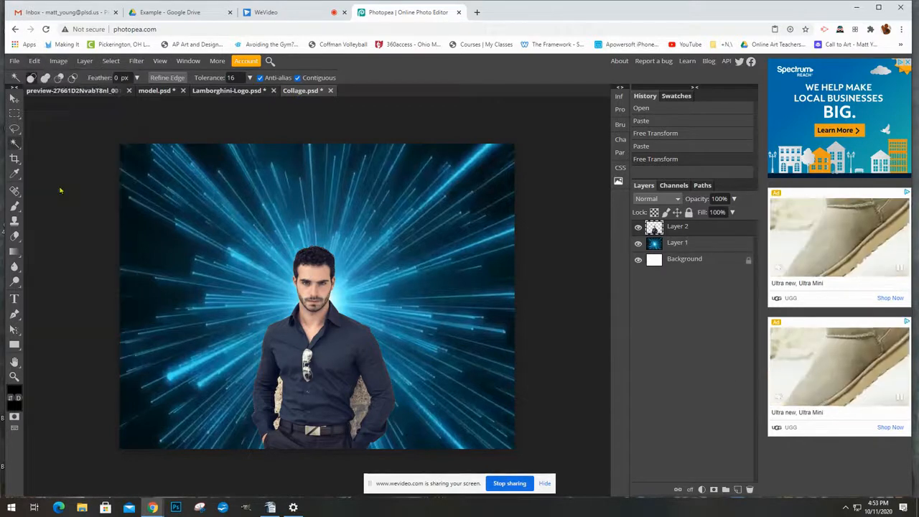
click(15, 98)
drag(285, 290, 166, 206)
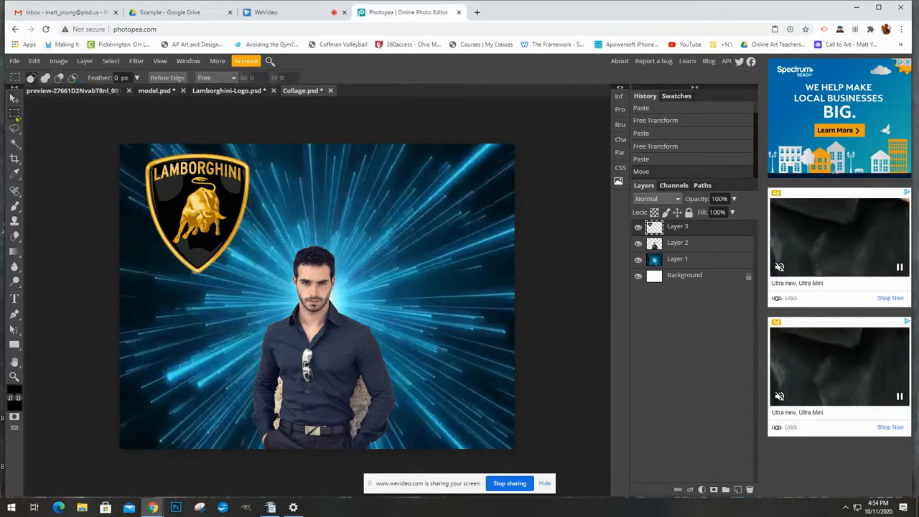
Switch to the Quick Selection tool in Collage.psd.
click(14, 143)
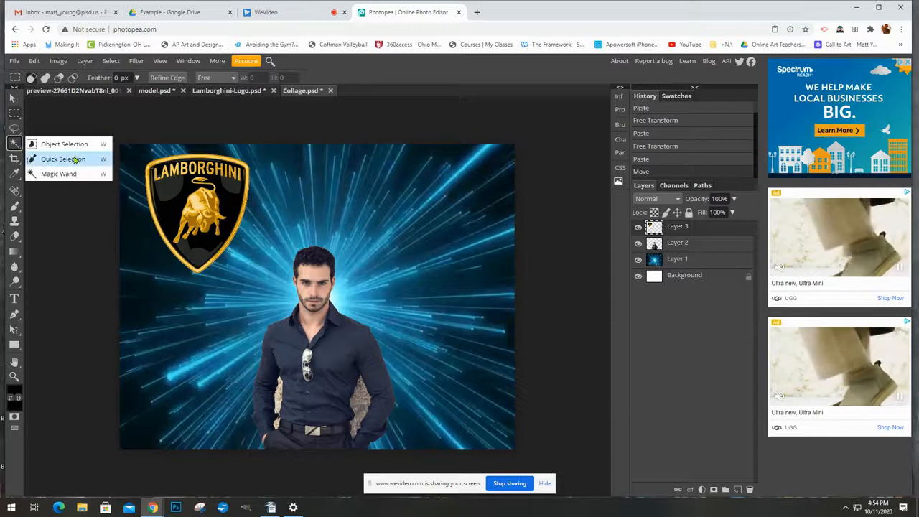